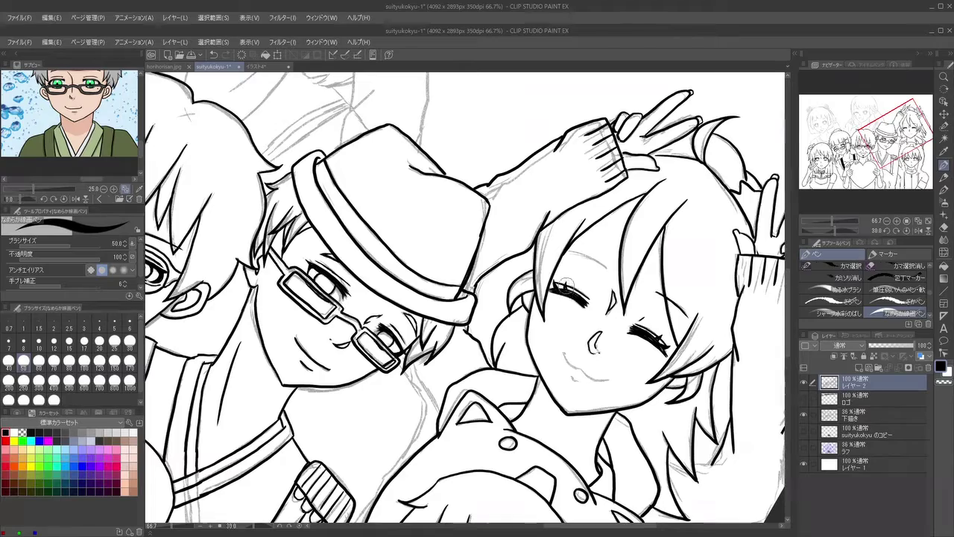
Ink an eyebrow of the closed-eyed character with her hands raised, following the sketch
key("minus")
key("minus")
key("minus")
key("minus")
key("minus")
key("minus")
key("minus")
key("minus")
key("minus")
key("minus")
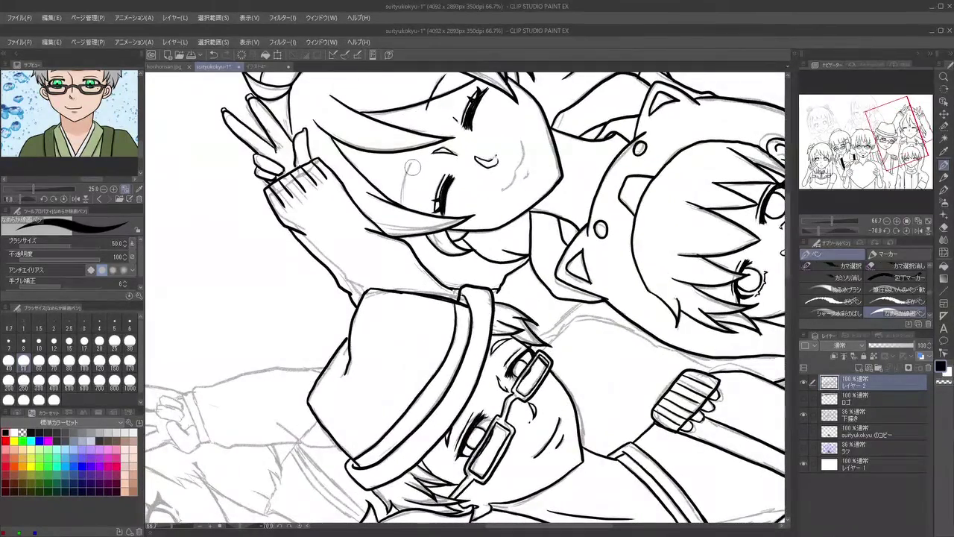
left_click_drag(414, 162, 403, 195)
Ink the smiling mouth of the closed-eyed character over the sketch line
key("asciicircum")
key("asciicircum")
key("asciicircum")
key("asciicircum")
key("asciicircum")
key("asciicircum")
key("asciicircum")
key("asciicircum")
key("asciicircum")
key("asciicircum")
key("asciicircum")
key("asciicircum")
key("asciicircum")
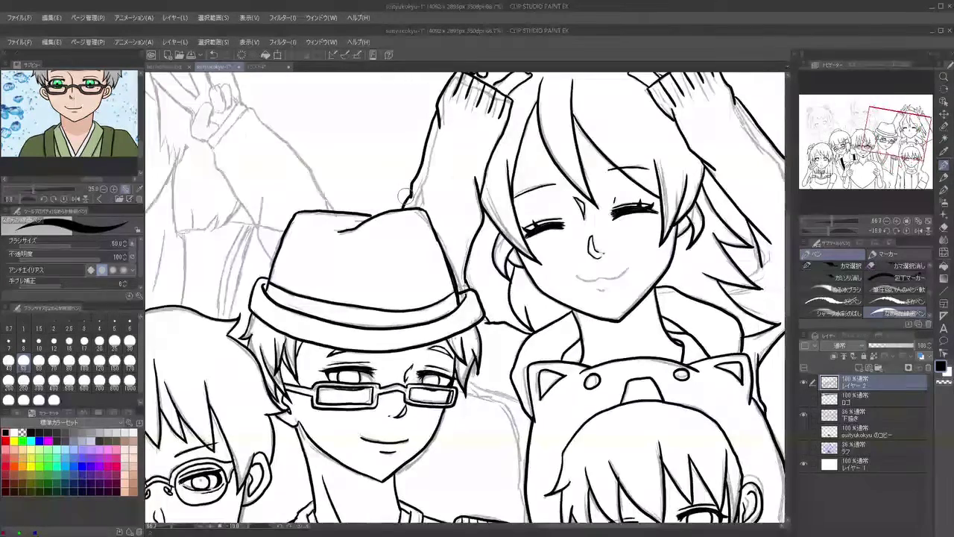
key("asciicircum")
mouse_move(589, 302)
left_mouse_down()
mouse_move(576, 295)
mouse_move(604, 305)
mouse_move(630, 299)
left_mouse_up()
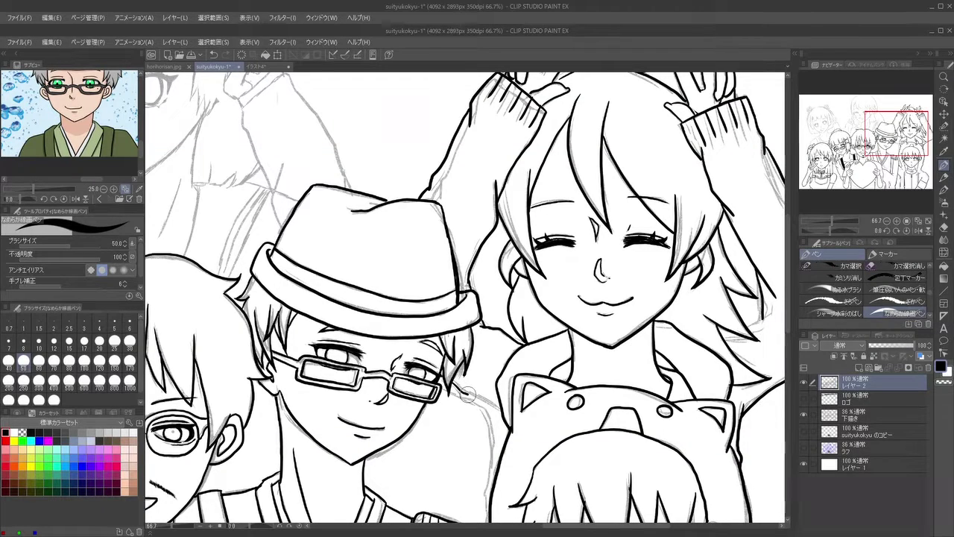
Undo the last stroke and ink the shoulder and arm outline of the man in the hat
left_click(214, 55)
mouse_move(446, 386)
left_mouse_down()
mouse_move(492, 420)
mouse_move(484, 510)
left_mouse_up()
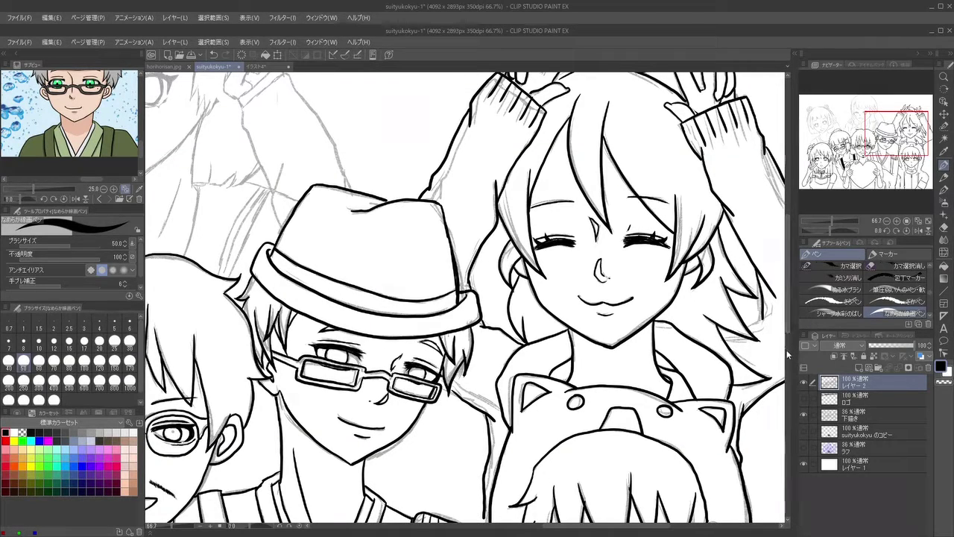
left_click_drag(787, 323, 785, 373)
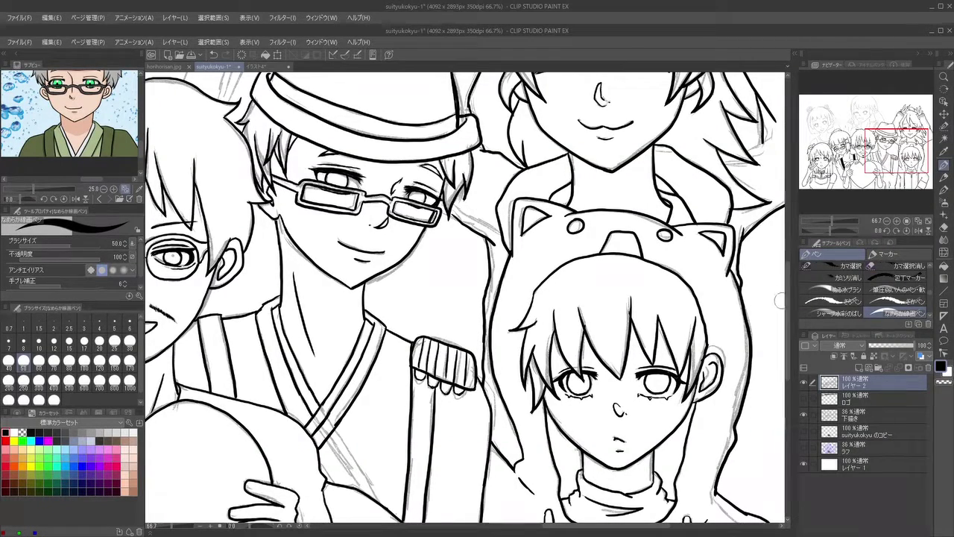
Ink the winking girl's face outline from the winking-side cheek around the chin and up the opposite jaw
left_click_drag(787, 286, 782, 230)
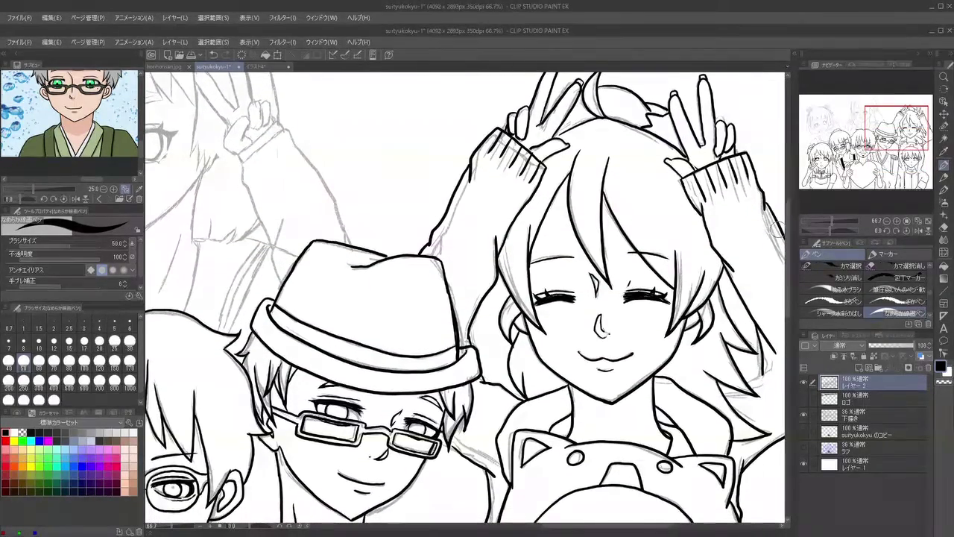
left_click_drag(610, 530, 551, 531)
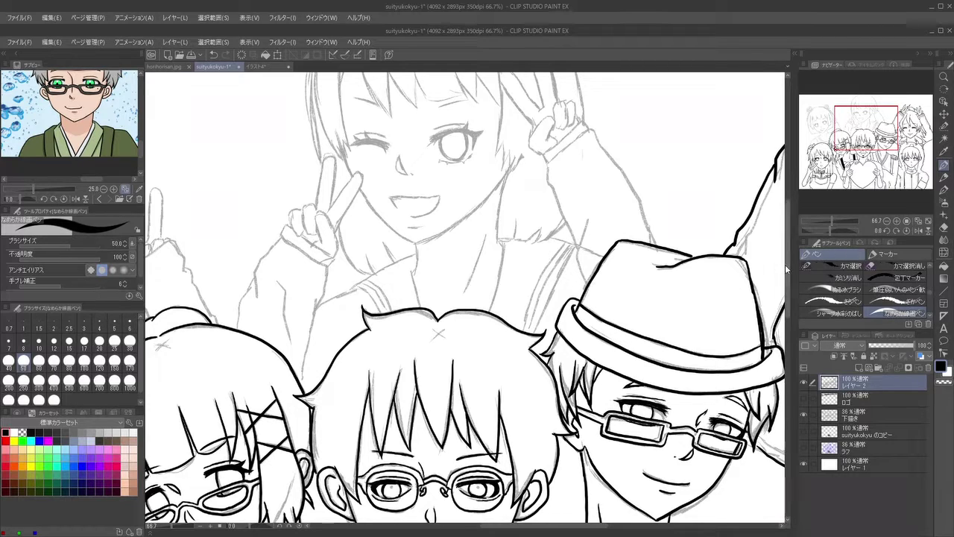
left_click_drag(786, 263, 788, 250)
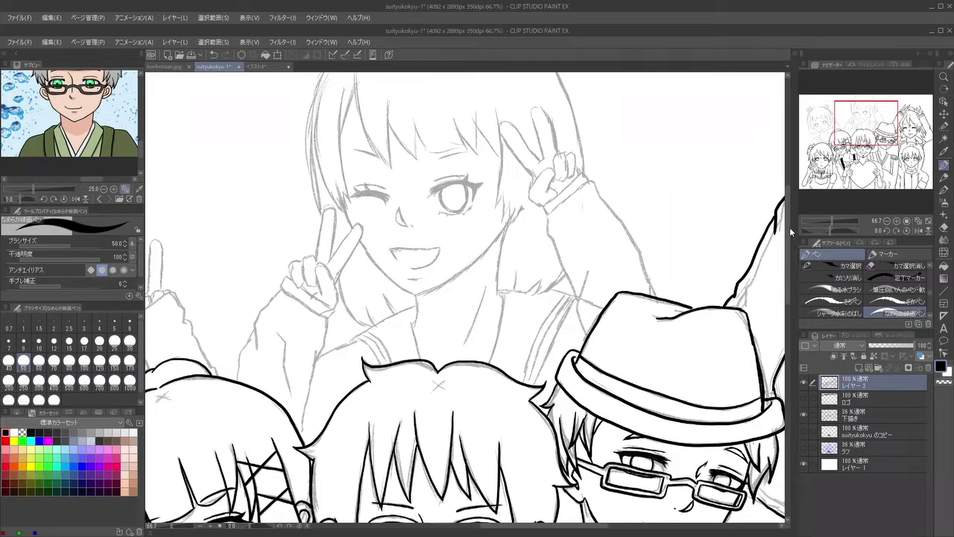
left_click_drag(789, 227, 787, 199)
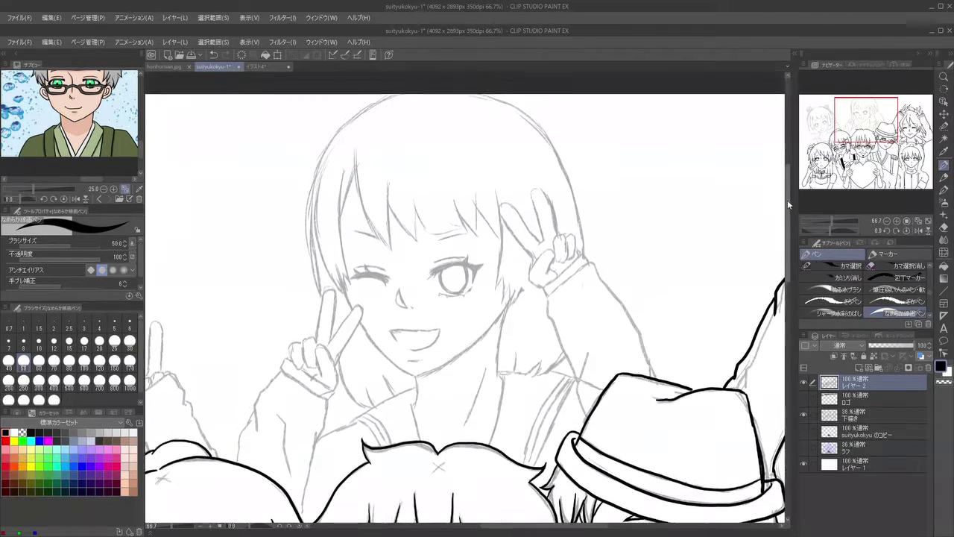
left_click_drag(344, 287, 350, 306)
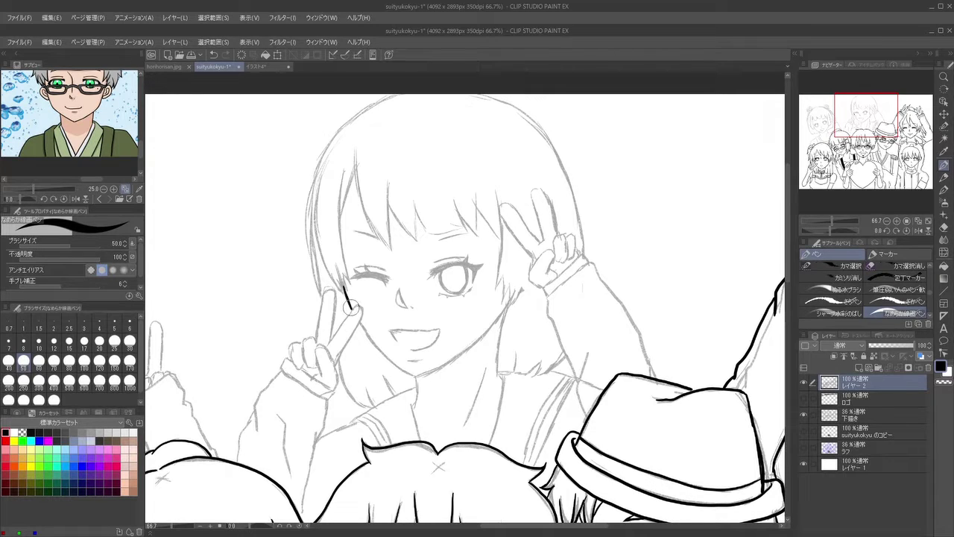
key("asciicircum")
key("asciicircum")
key("asciicircum")
key("asciicircum")
key("asciicircum")
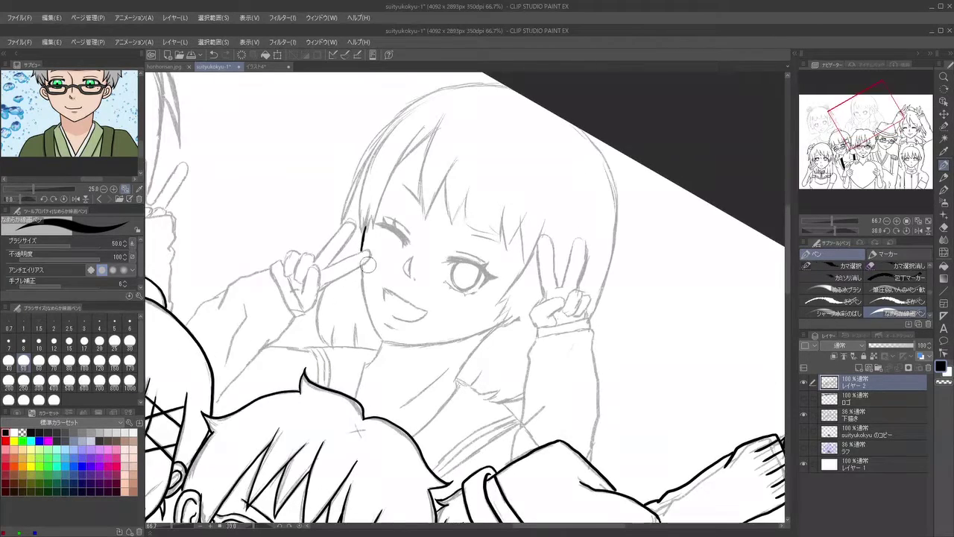
left_click_drag(361, 270, 381, 341)
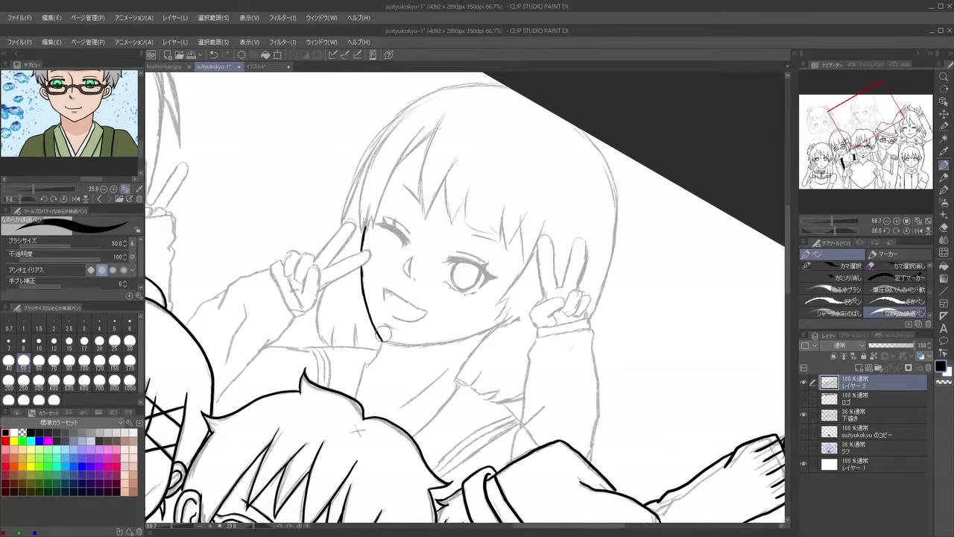
key("minus")
key("minus")
key("minus")
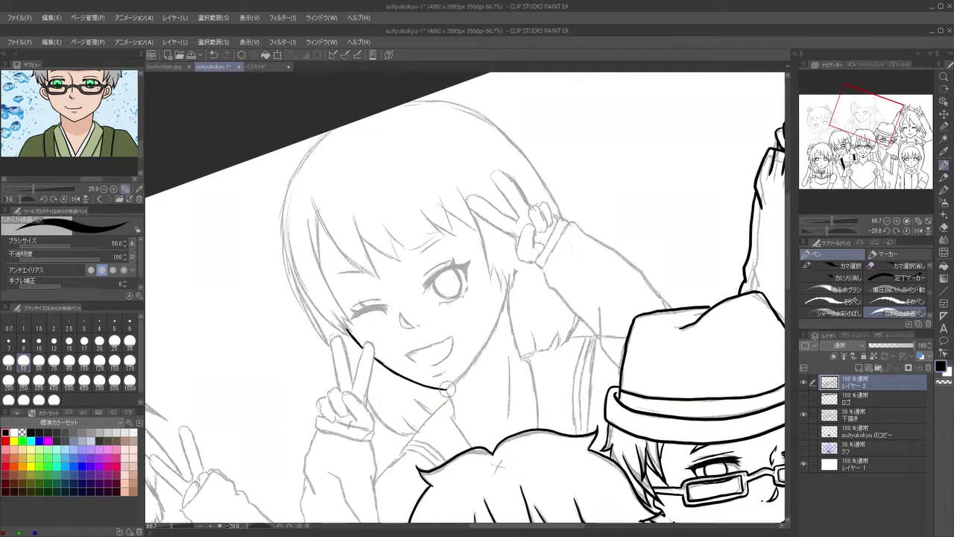
mouse_move(447, 387)
left_mouse_down()
mouse_move(496, 329)
mouse_move(503, 283)
left_mouse_up()
Ink the winking girl's side lock with its jagged tips beside the open-eye cheek
key("asciicircum")
key("asciicircum")
key("asciicircum")
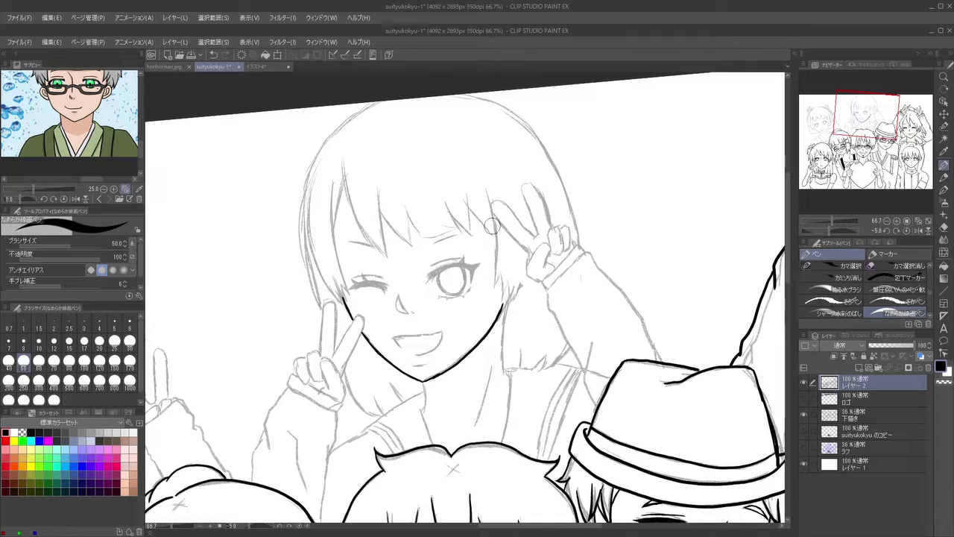
mouse_move(494, 215)
left_mouse_down()
mouse_move(497, 292)
mouse_move(500, 281)
left_mouse_up()
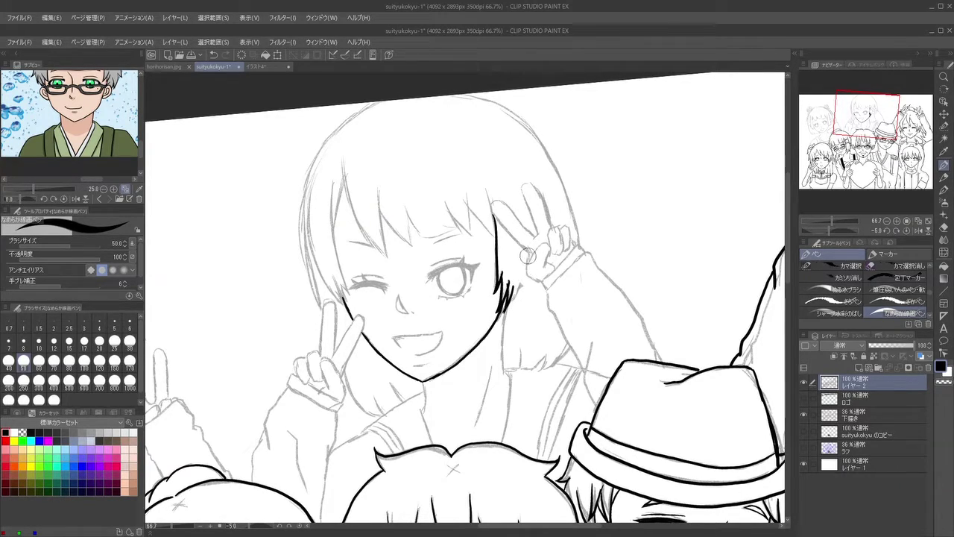
left_click_drag(528, 275, 504, 314)
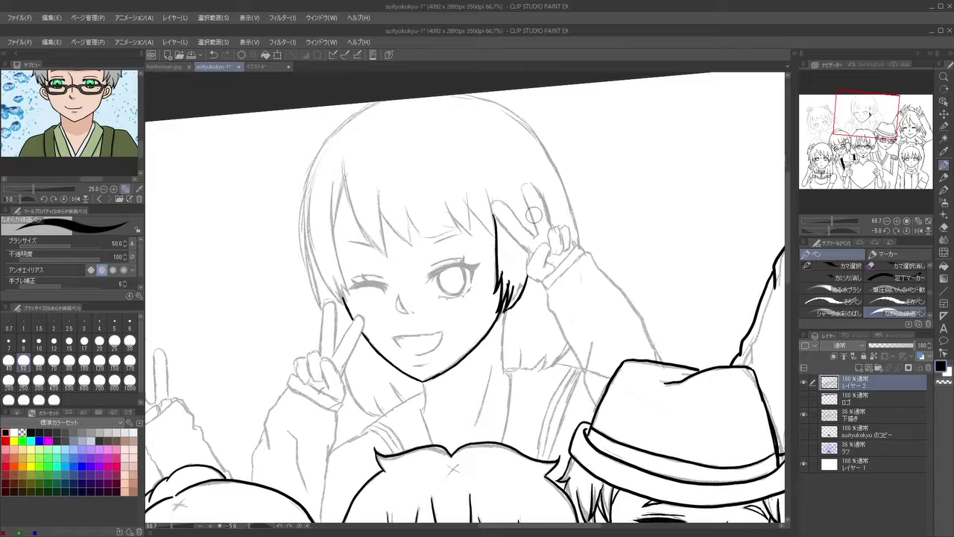
Ink the winking girl's pointed bangs in black across the forehead
key("x")
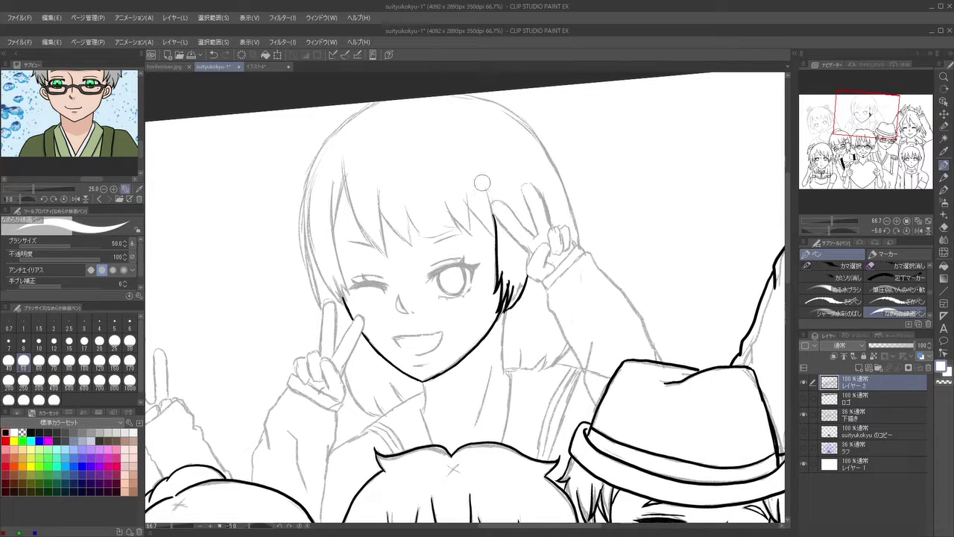
left_click(7, 432)
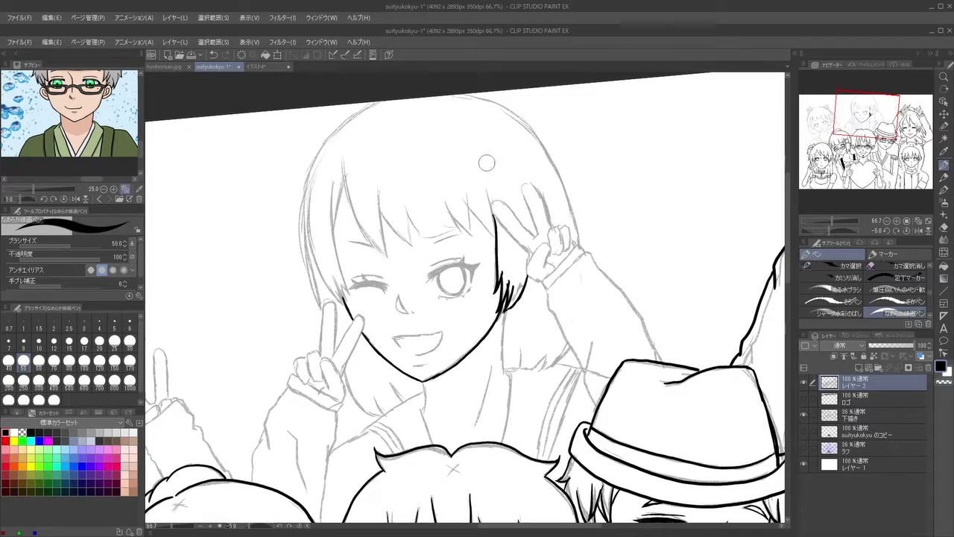
left_click_drag(463, 199, 493, 241)
left_click_drag(486, 191, 494, 228)
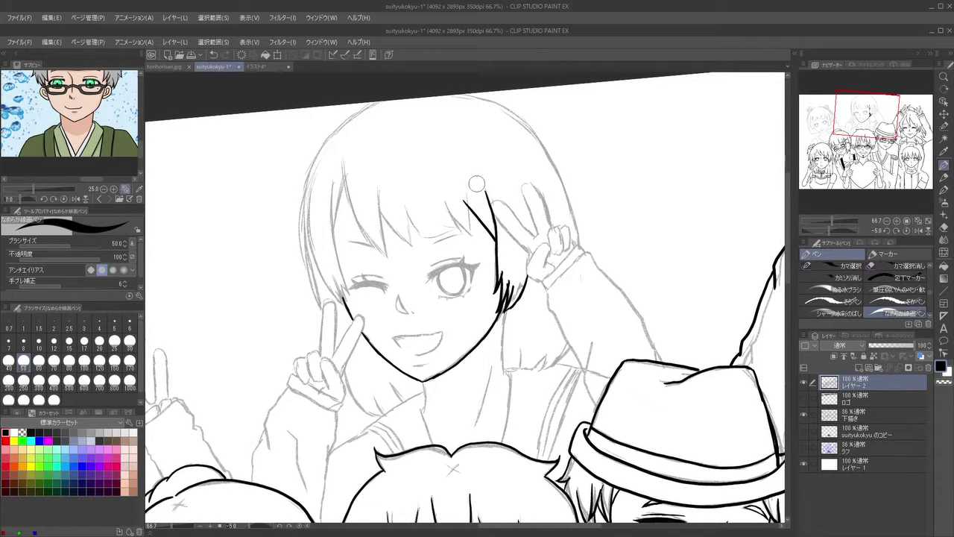
mouse_move(464, 200)
left_mouse_down()
mouse_move(471, 226)
mouse_move(452, 216)
mouse_move(461, 233)
left_mouse_up()
mouse_move(408, 213)
left_mouse_down()
mouse_move(422, 240)
mouse_move(460, 232)
mouse_move(456, 222)
mouse_move(471, 237)
left_mouse_up()
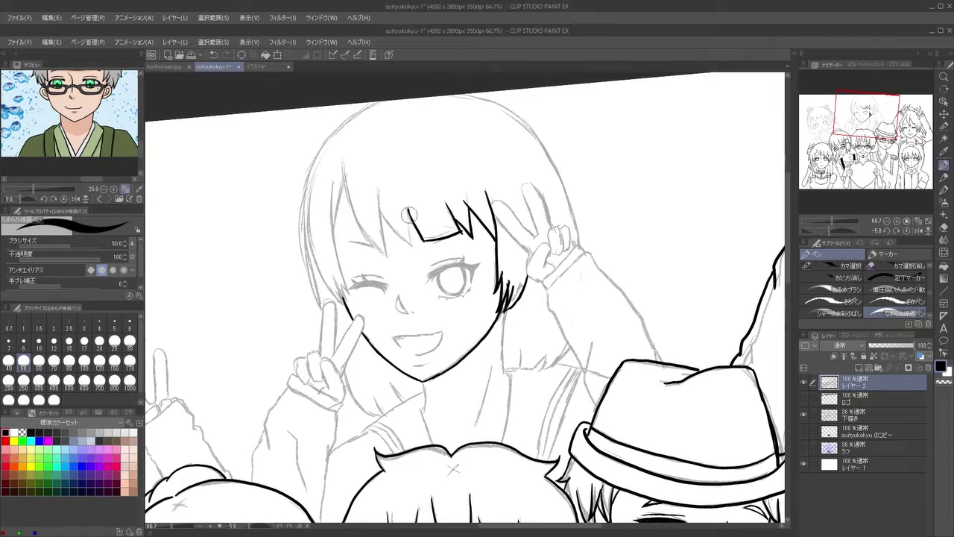
left_click_drag(408, 211, 419, 248)
left_click_drag(383, 213, 415, 247)
left_click_drag(377, 192, 388, 255)
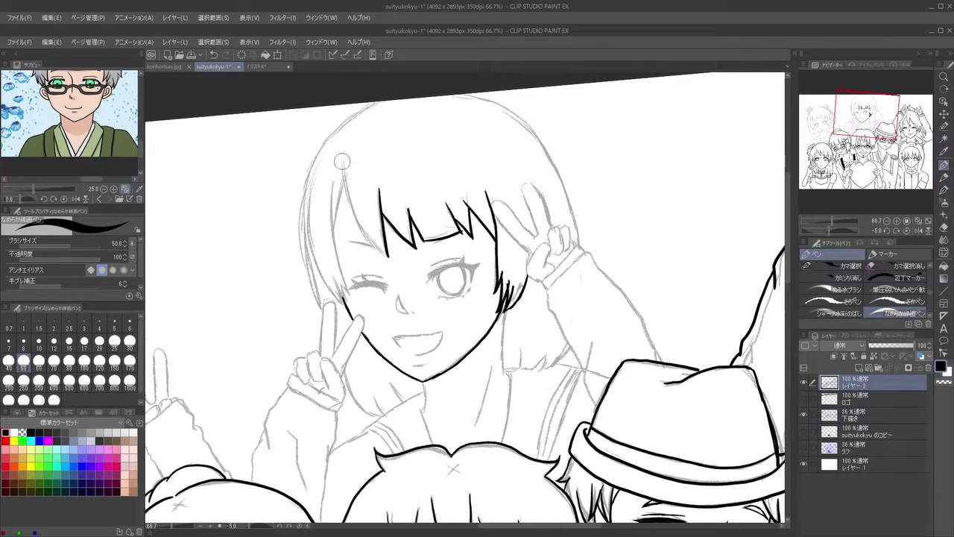
left_click_drag(342, 161, 381, 249)
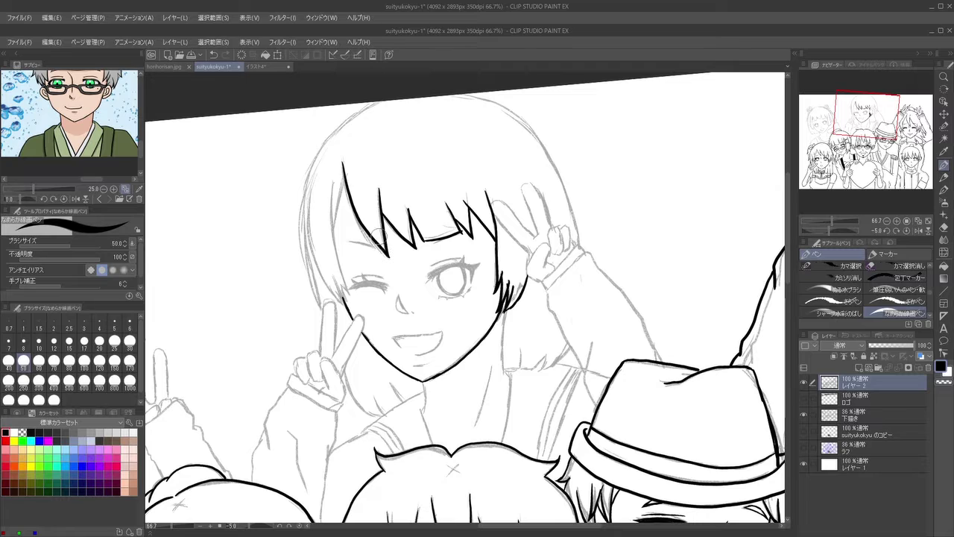
Ink the long side strands of hair framing the face on the winking-eye side
left_click_drag(346, 179, 335, 240)
left_click_drag(332, 187, 350, 306)
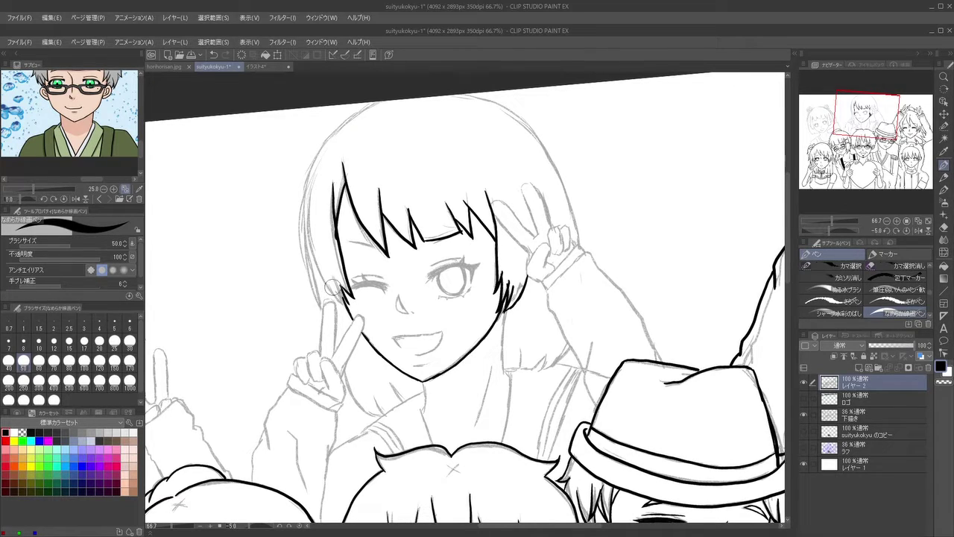
mouse_move(309, 188)
left_mouse_down()
mouse_move(318, 260)
mouse_move(349, 309)
left_mouse_up()
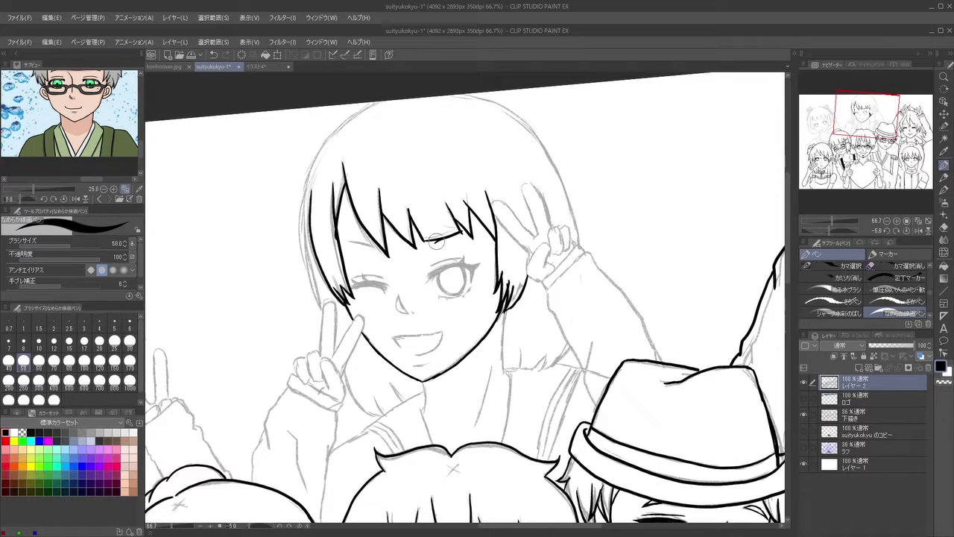
Ink the eyebrow above the winking girl's open eye, undoing the first stroke and redrawing it
left_click_drag(428, 241, 454, 231)
left_click(213, 56)
left_click_drag(434, 245, 442, 240)
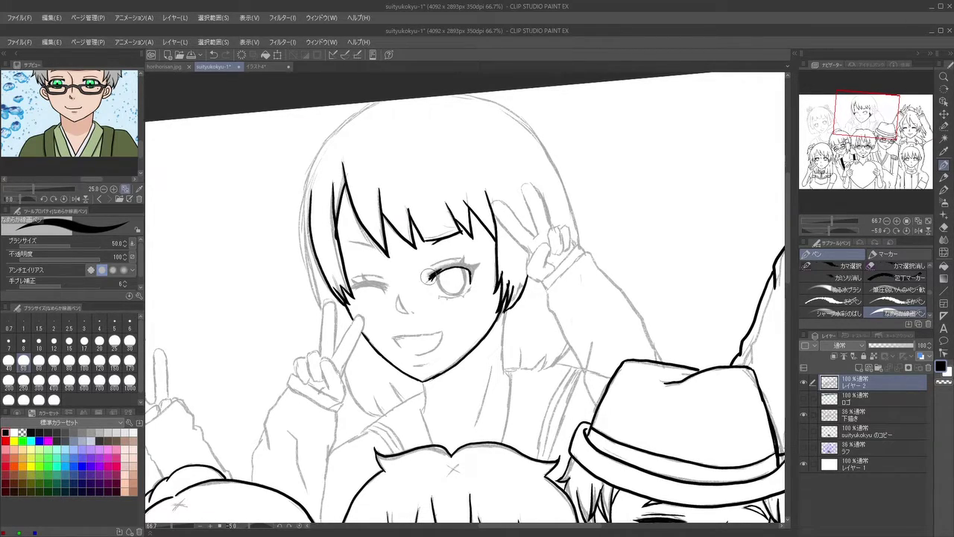
Ink the thick upper lash line of the winking girl's open eye
left_click_drag(431, 278, 441, 268)
key("asciicircum")
key("asciicircum")
key("asciicircum")
key("asciicircum")
key("asciicircum")
key("asciicircum")
key("asciicircum")
key("asciicircum")
key("asciicircum")
key("asciicircum")
key("asciicircum")
key("asciicircum")
key("asciicircum")
key("asciicircum")
key("asciicircum")
key("asciicircum")
key("asciicircum")
key("asciicircum")
key("asciicircum")
key("asciicircum")
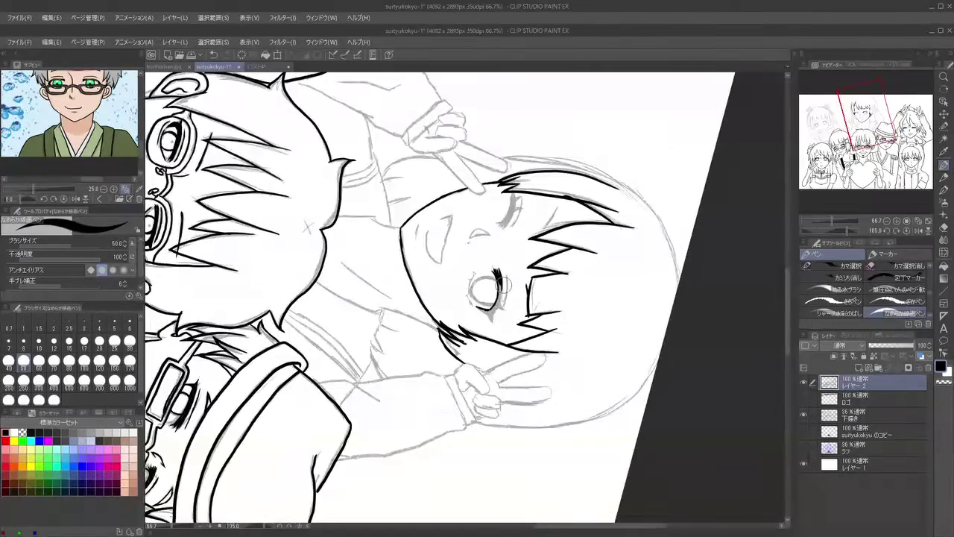
mouse_move(504, 282)
left_mouse_down()
mouse_move(493, 314)
mouse_move(498, 295)
mouse_move(495, 303)
left_mouse_up()
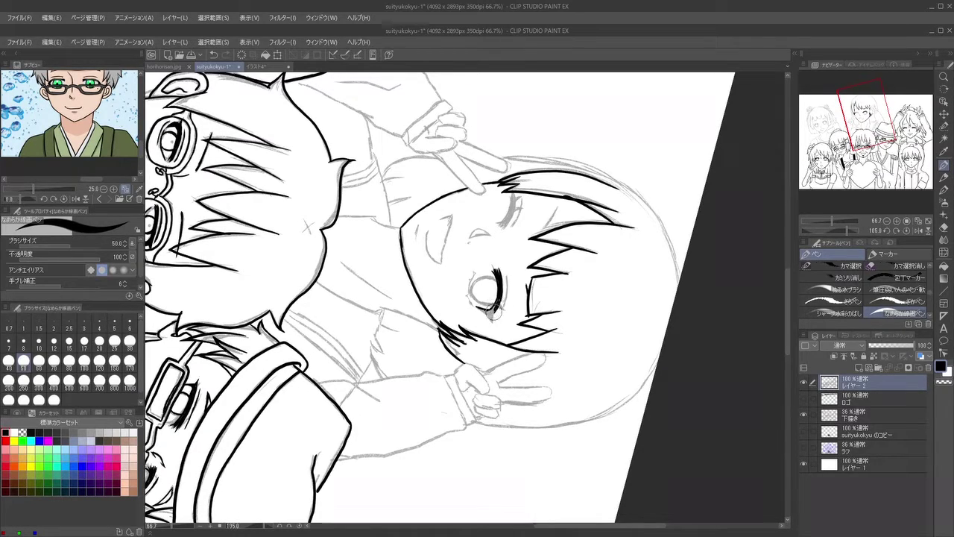
Undo the last stroke and ink the open eye's outer lashes, lower lashes and eyelid crease
key("minus")
key("minus")
key("minus")
key("minus")
key("minus")
key("minus")
key("minus")
key("minus")
key("minus")
key("minus")
key("minus")
key("minus")
key("minus")
key("minus")
key("minus")
key("minus")
key("minus")
key("minus")
key("minus")
key("minus")
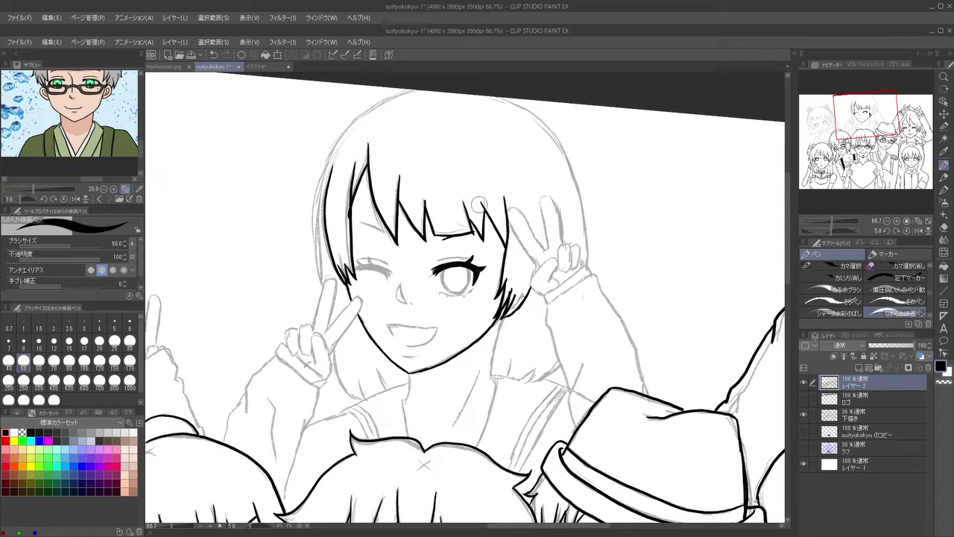
left_click(214, 56)
left_click_drag(471, 256, 468, 264)
left_click_drag(455, 296, 471, 293)
mouse_move(437, 263)
left_mouse_down()
mouse_move(465, 257)
mouse_move(484, 265)
left_mouse_up()
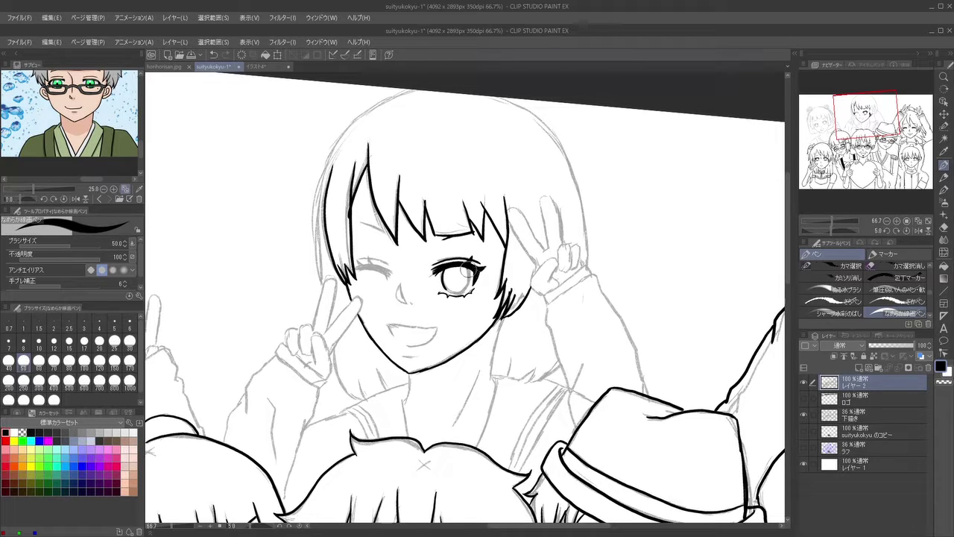
mouse_move(467, 292)
left_mouse_down()
mouse_move(451, 294)
mouse_move(445, 270)
left_mouse_up()
left_click(212, 55)
left_click(213, 57)
Ink the round iris outline inside the winking girl's open eye
key("asciicircum")
key("asciicircum")
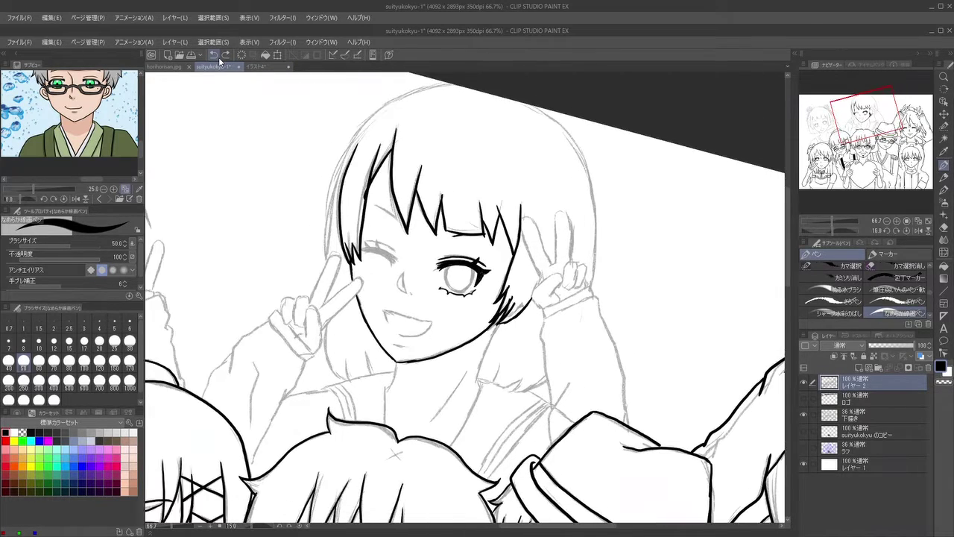
mouse_move(451, 265)
left_mouse_down()
mouse_move(451, 290)
mouse_move(464, 293)
mouse_move(475, 273)
mouse_move(471, 286)
left_mouse_up()
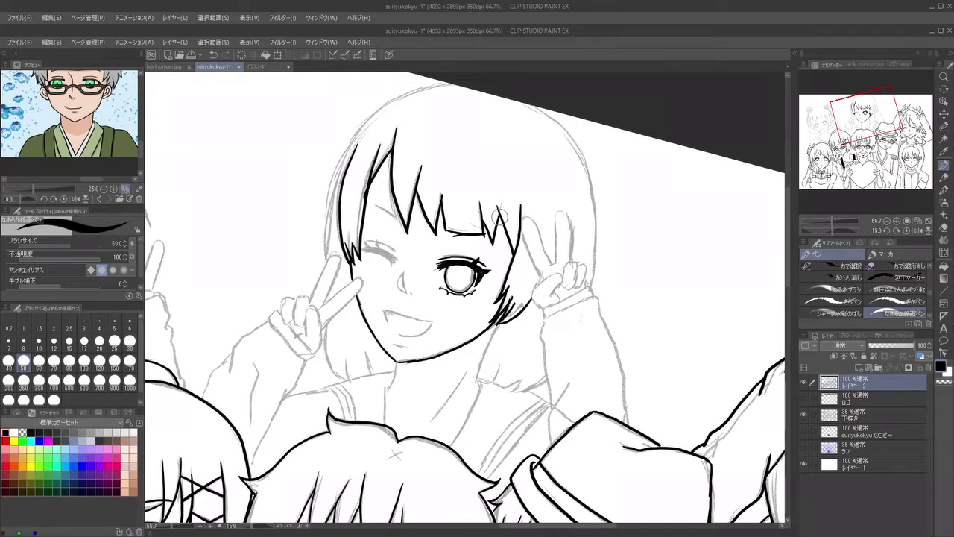
Ink the winking girl's nose and open smiling mouth over the sketch
key("minus")
key("minus")
key("minus")
key("minus")
key("minus")
key("minus")
key("minus")
key("minus")
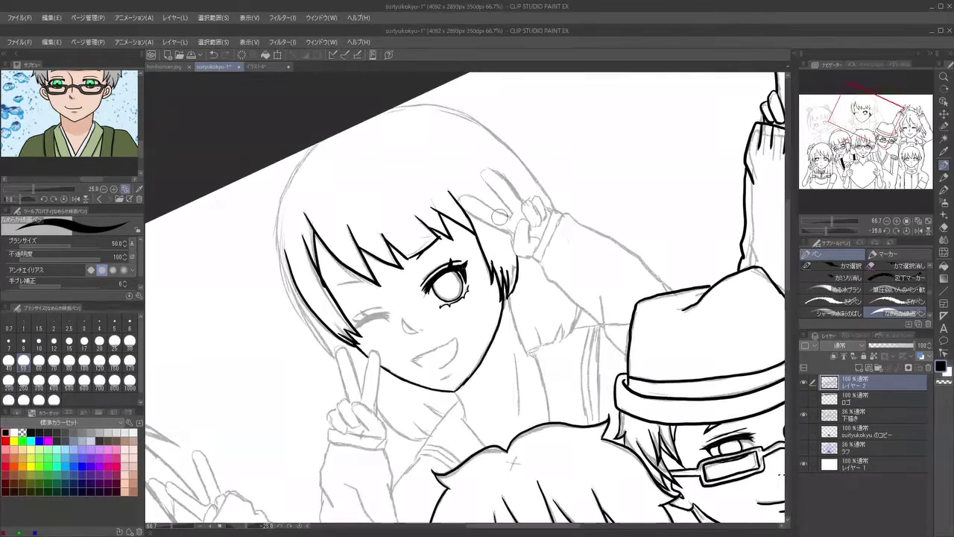
key("asciicircum")
key("asciicircum")
key("asciicircum")
key("asciicircum")
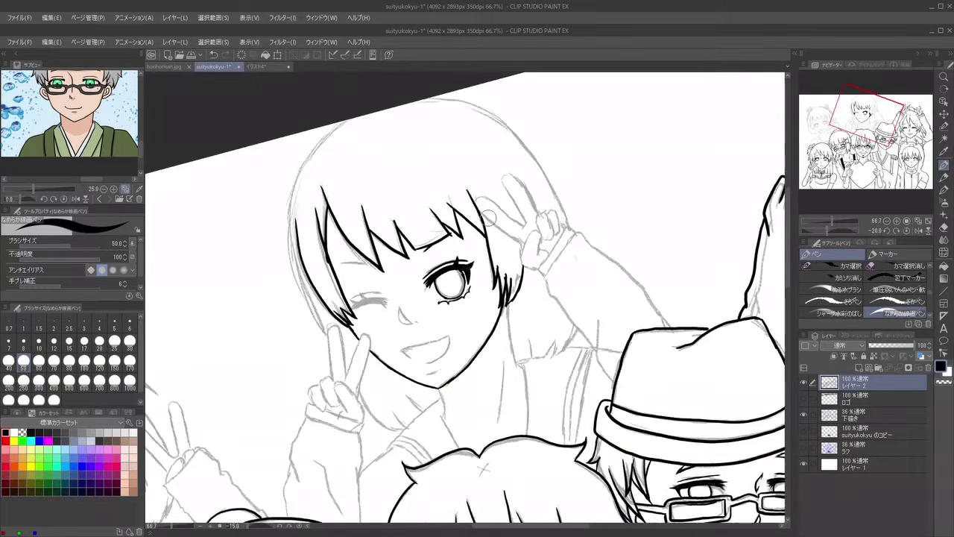
key("asciicircum")
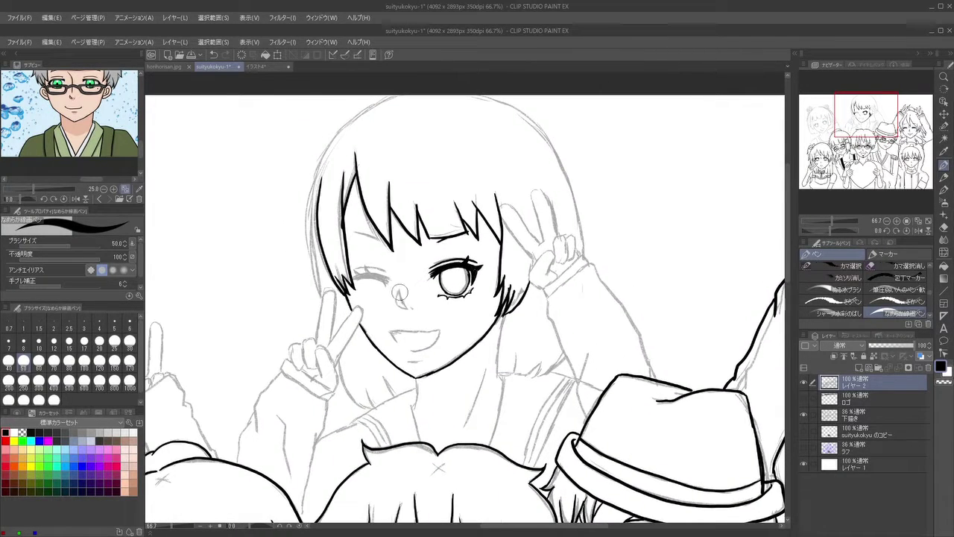
left_click_drag(401, 292, 406, 308)
mouse_move(396, 338)
left_mouse_down()
mouse_move(442, 330)
mouse_move(419, 351)
mouse_move(396, 337)
left_mouse_up()
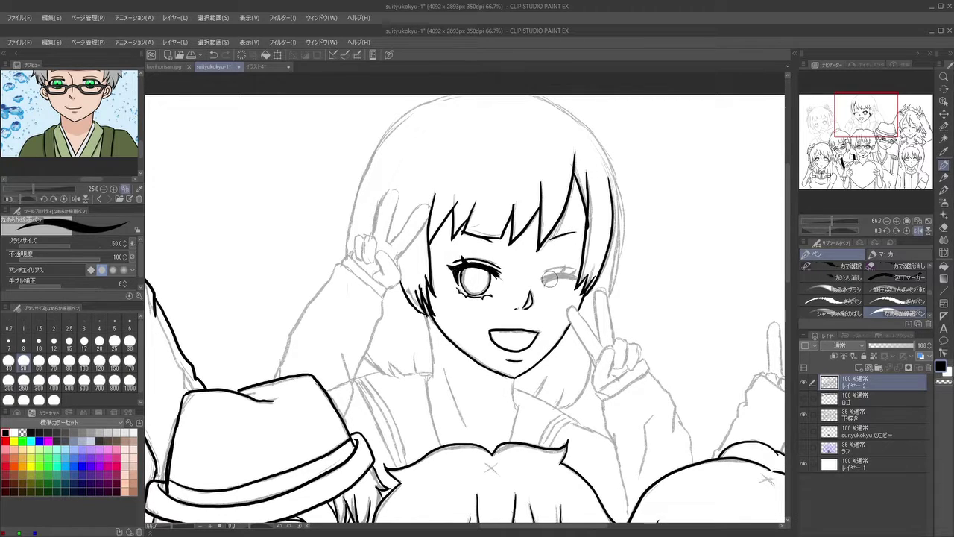
Ink the thick lash line of the girl's winking eye over the sketch
key("asciicircum")
key("asciicircum")
key("asciicircum")
key("asciicircum")
key("asciicircum")
key("asciicircum")
key("asciicircum")
key("asciicircum")
key("asciicircum")
key("asciicircum")
key("asciicircum")
key("asciicircum")
key("asciicircum")
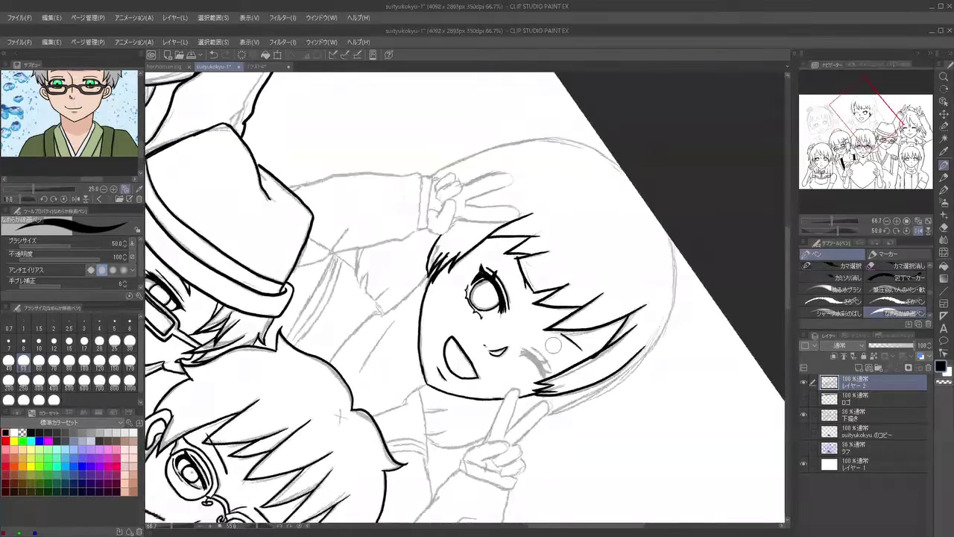
key("asciicircum")
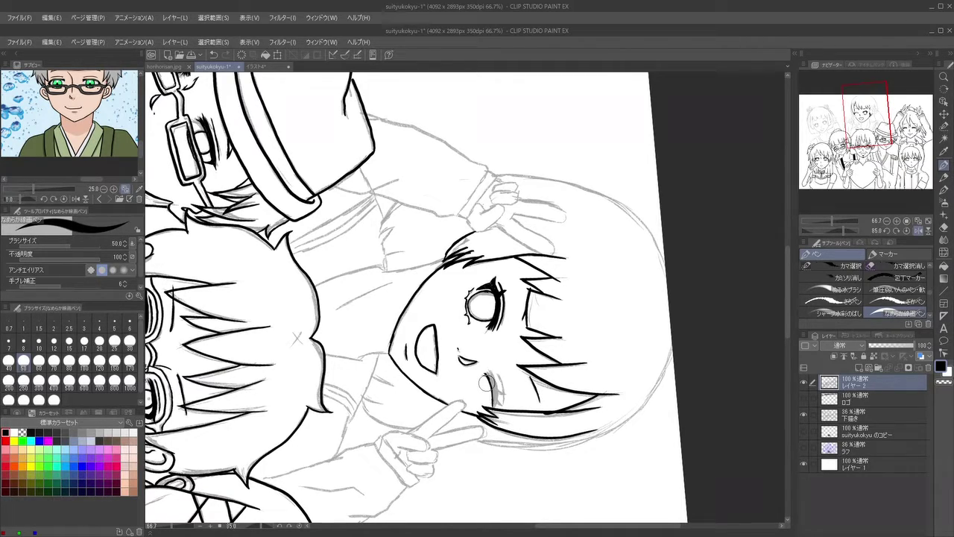
left_click_drag(494, 374, 491, 384)
left_click_drag(485, 368, 498, 394)
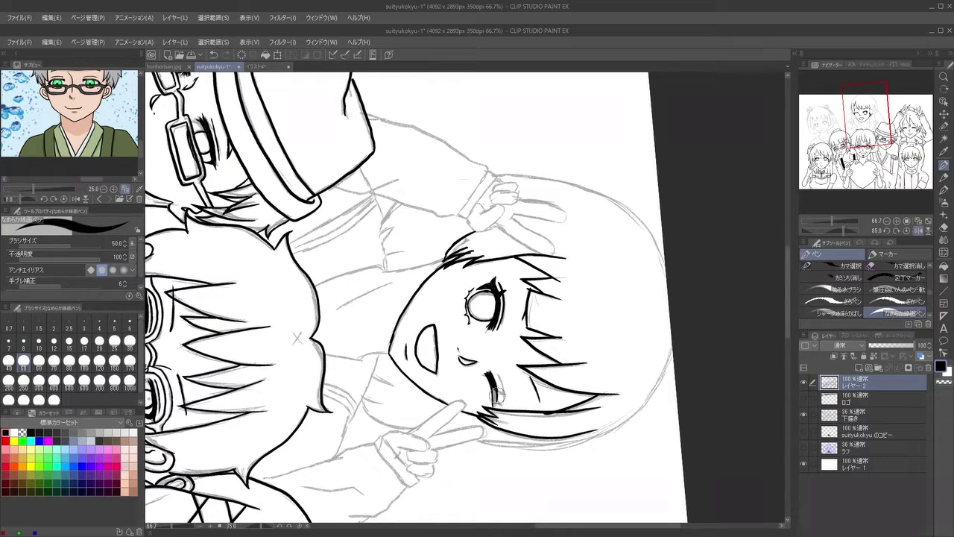